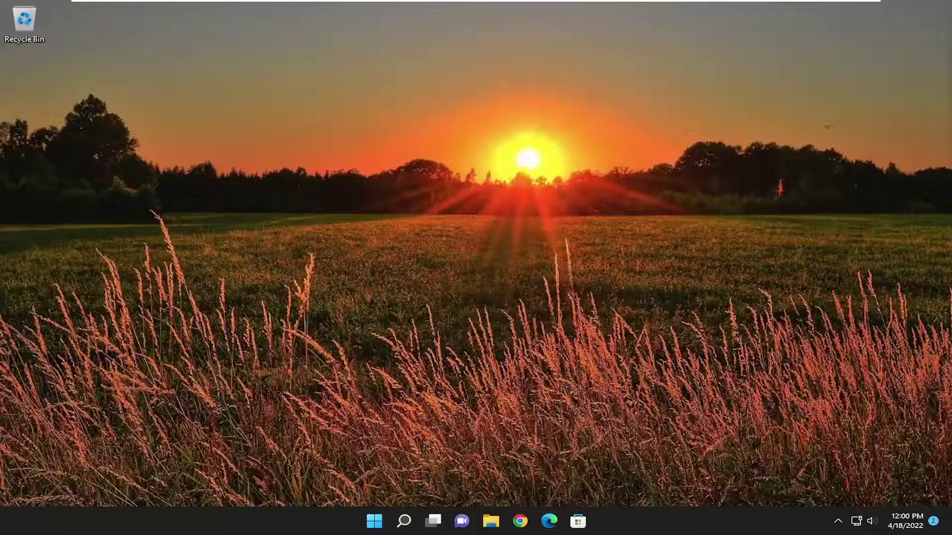
Search Windows for 'control panel' and open the Control Panel best match.
click(404, 521)
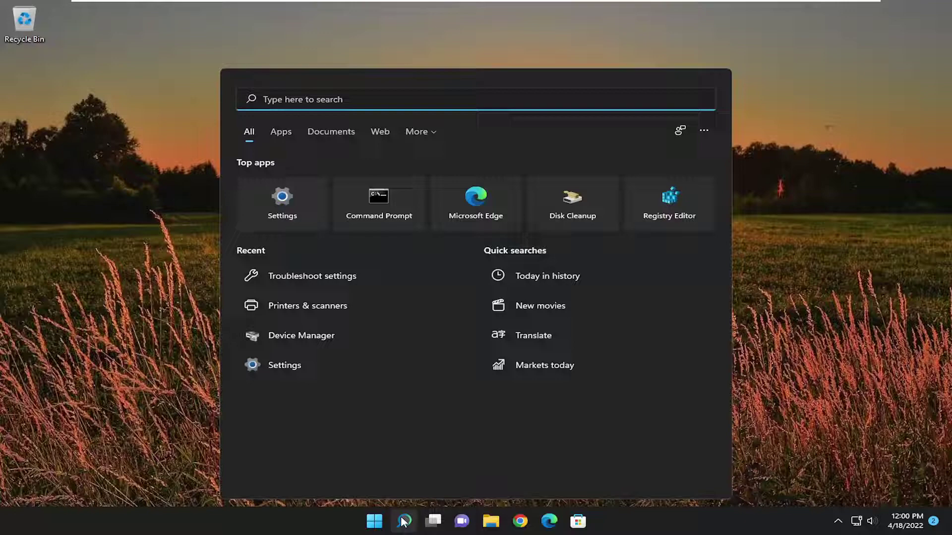
text(control panel)
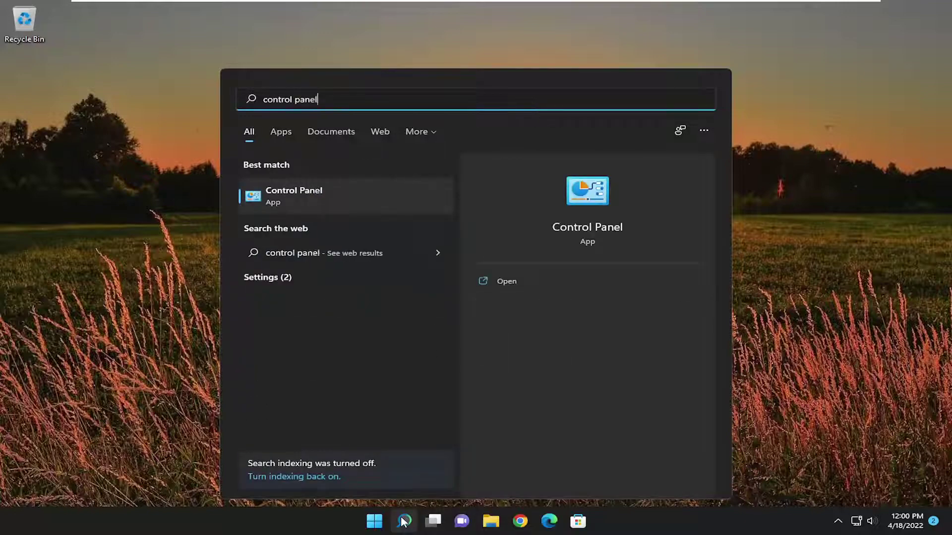
click(269, 196)
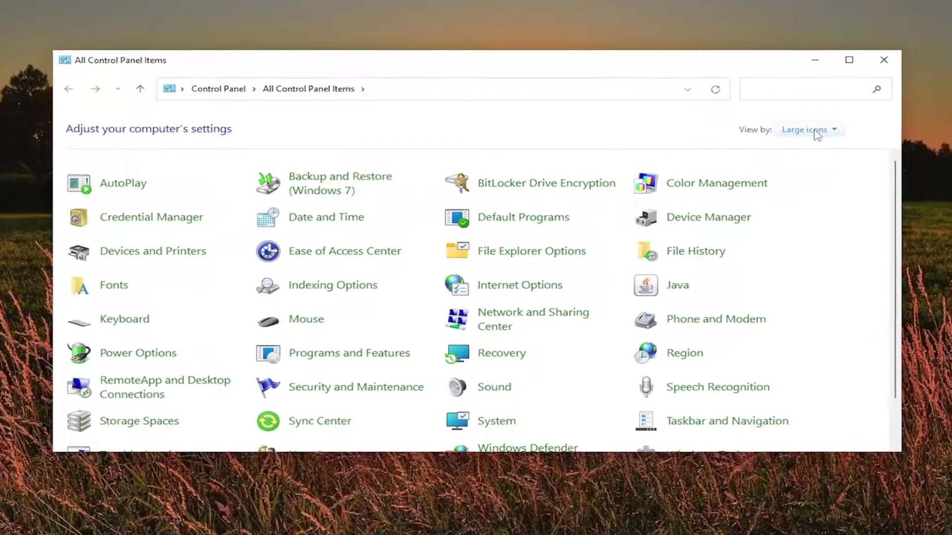
Keep Control Panel on large icons and open Mouse Properties, centred on screen.
click(787, 142)
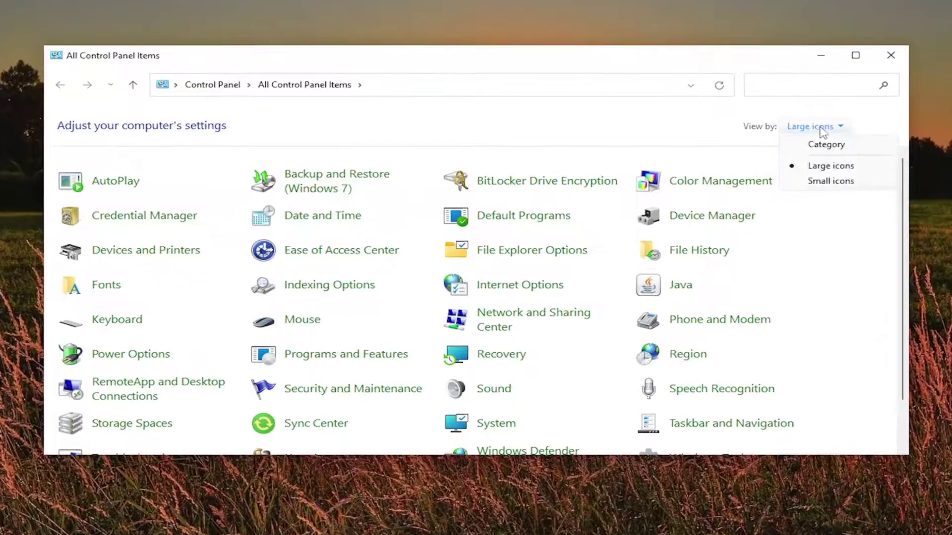
click(793, 178)
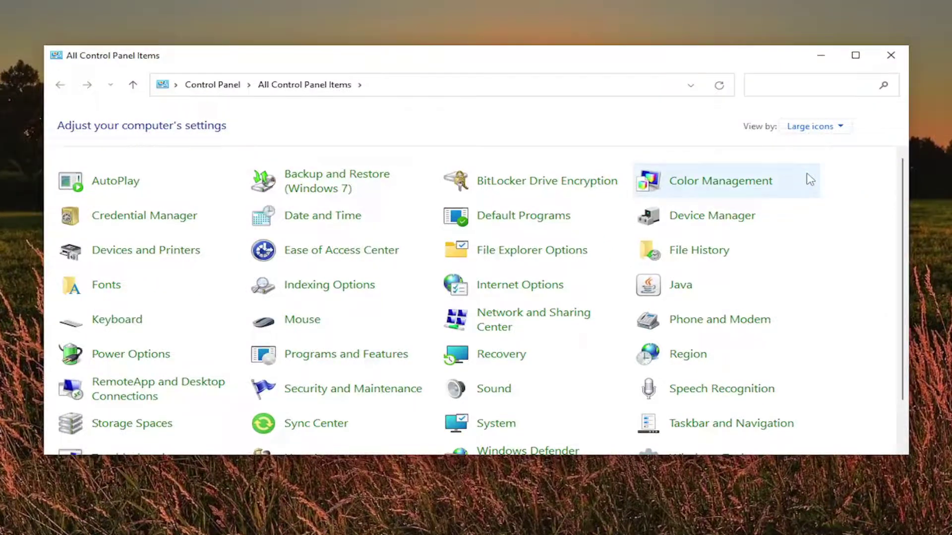
click(304, 325)
drag(132, 0, 513, 84)
Reset the pointer to its default and review Pointer Options, Wheel, Hardware and Buttons settings.
click(394, 106)
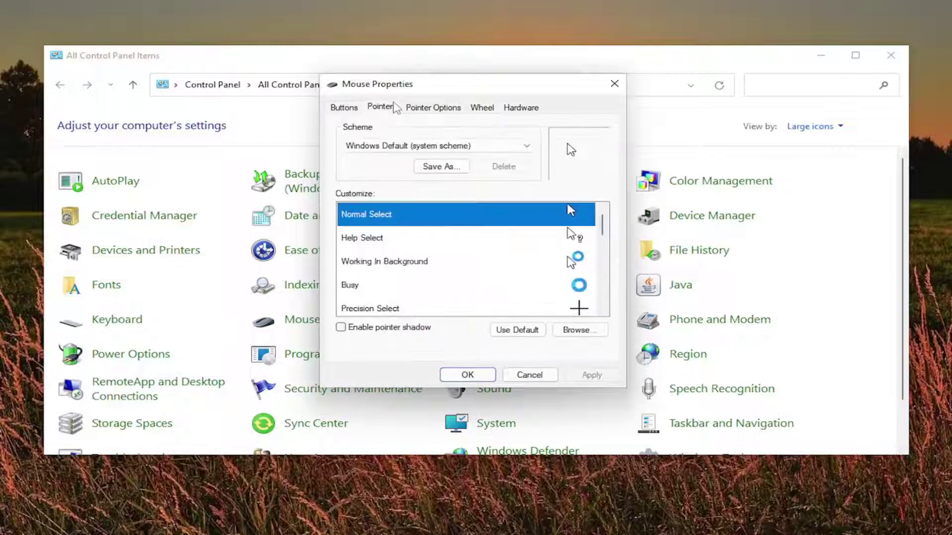
click(529, 331)
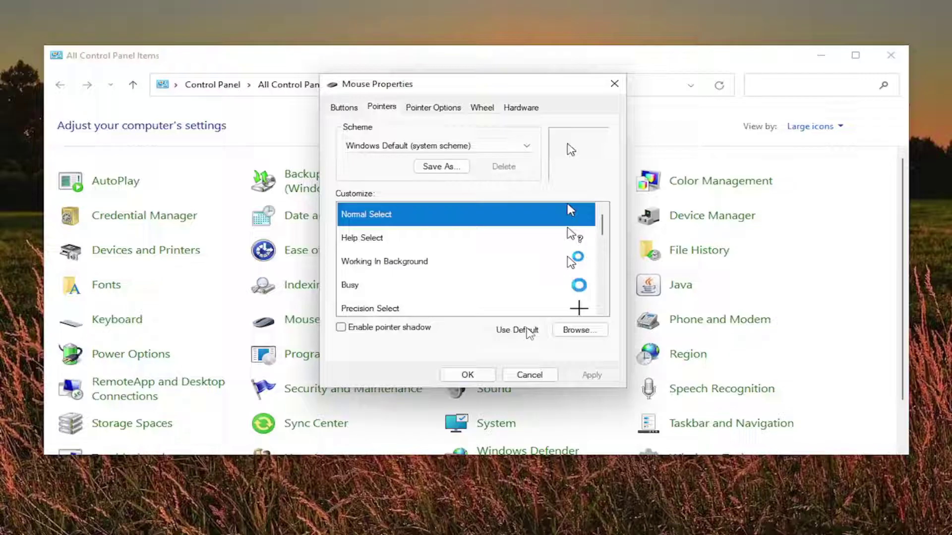
click(443, 108)
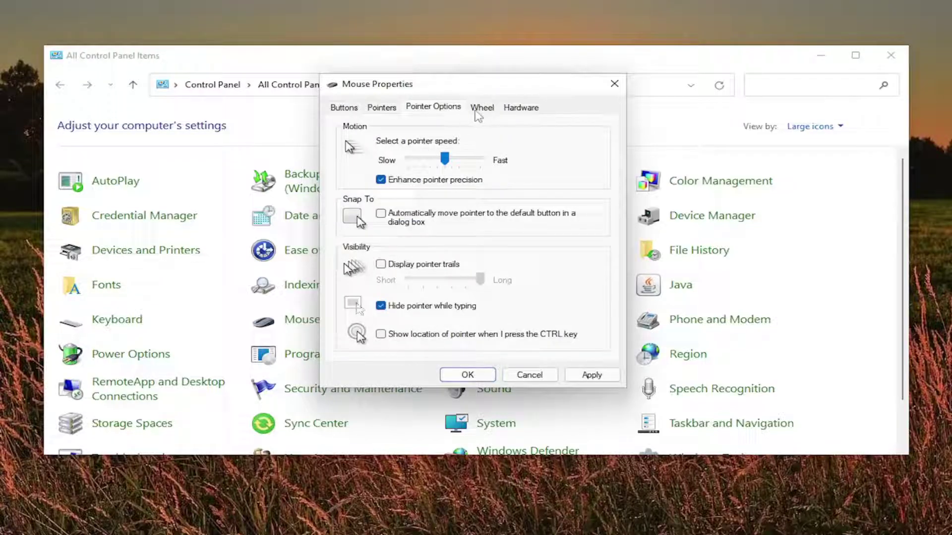
click(479, 110)
click(515, 109)
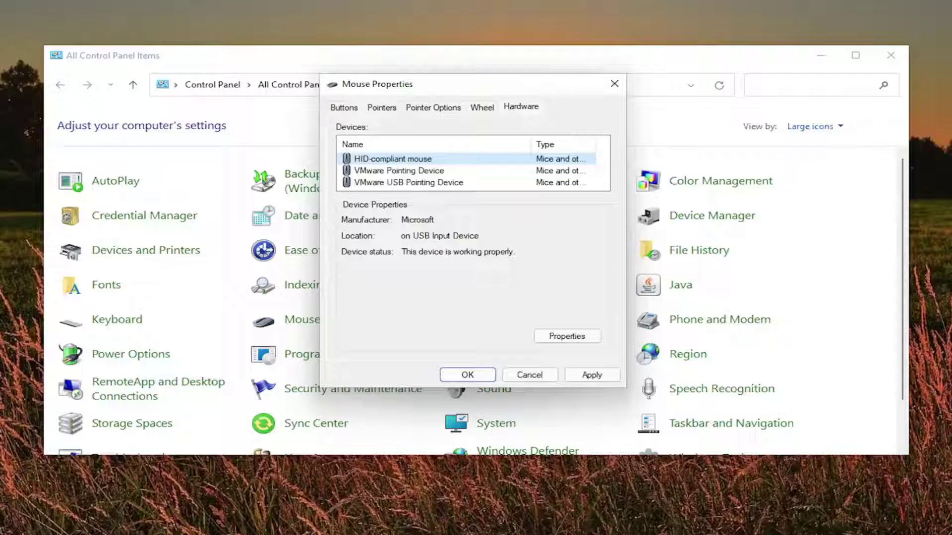
click(356, 109)
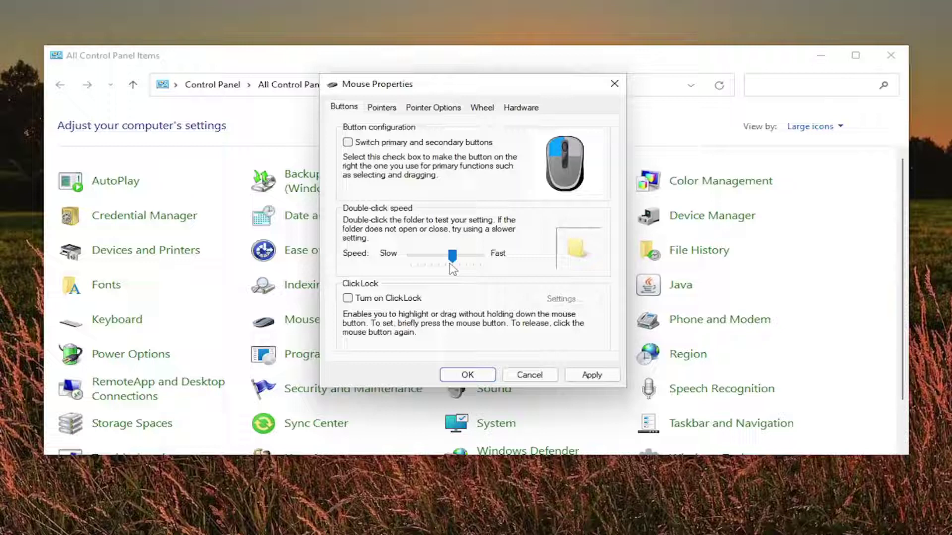
Check the double-click speed, review Pointers, Pointer Options, Wheel and Hardware, then confirm with OK.
mouse_move(452, 256)
mouse_down()
mouse_move(426, 255)
mouse_move(451, 265)
mouse_up()
click(452, 256)
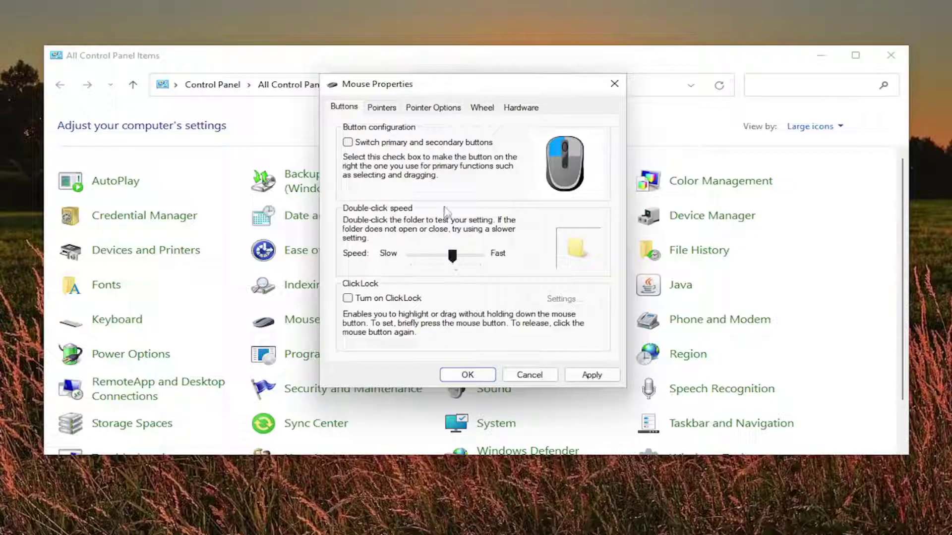
click(395, 109)
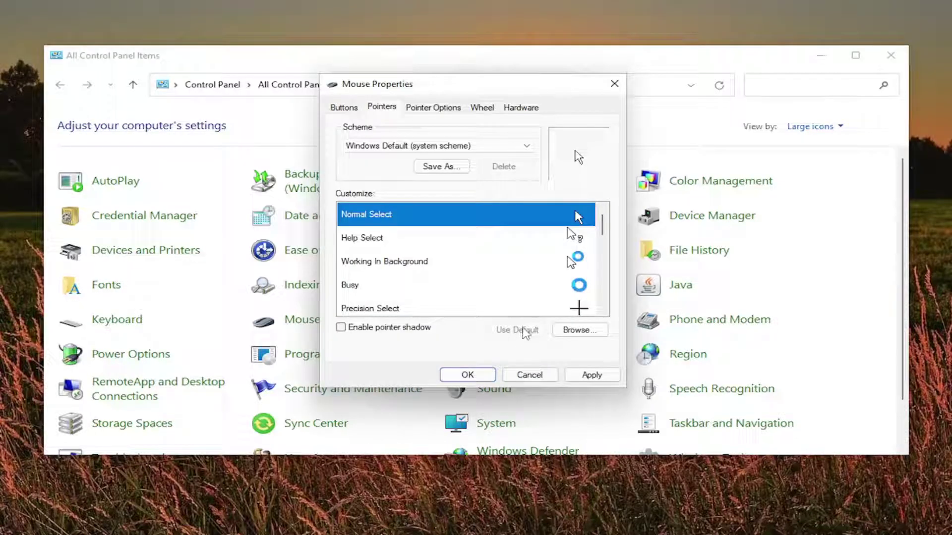
click(439, 108)
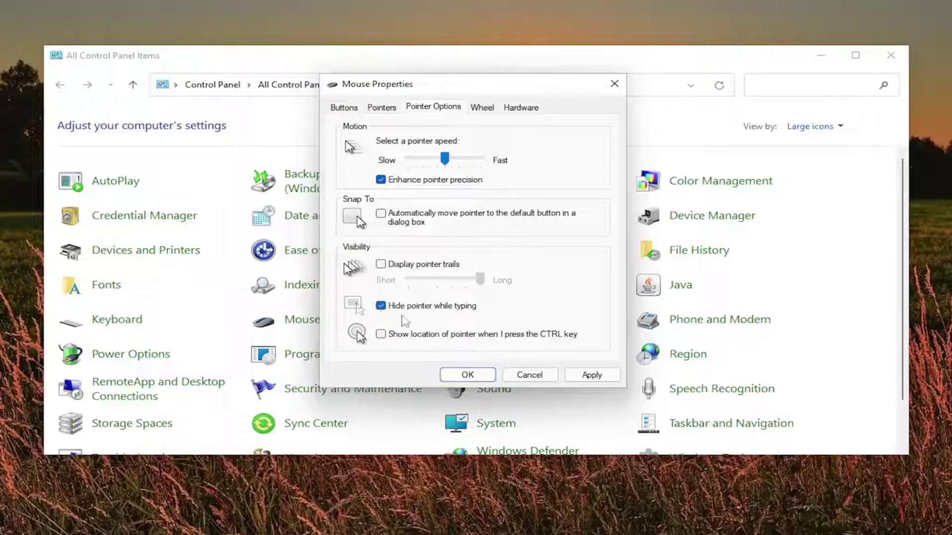
click(481, 111)
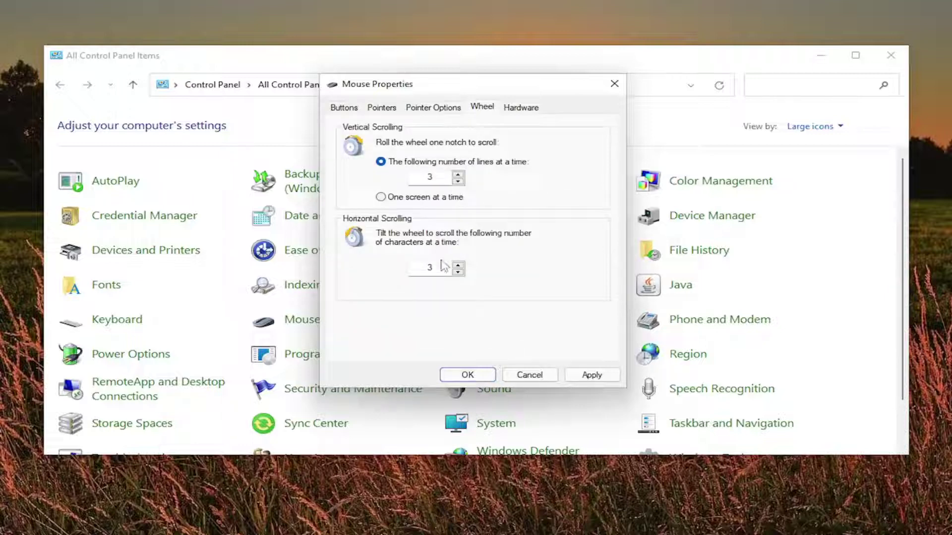
click(512, 107)
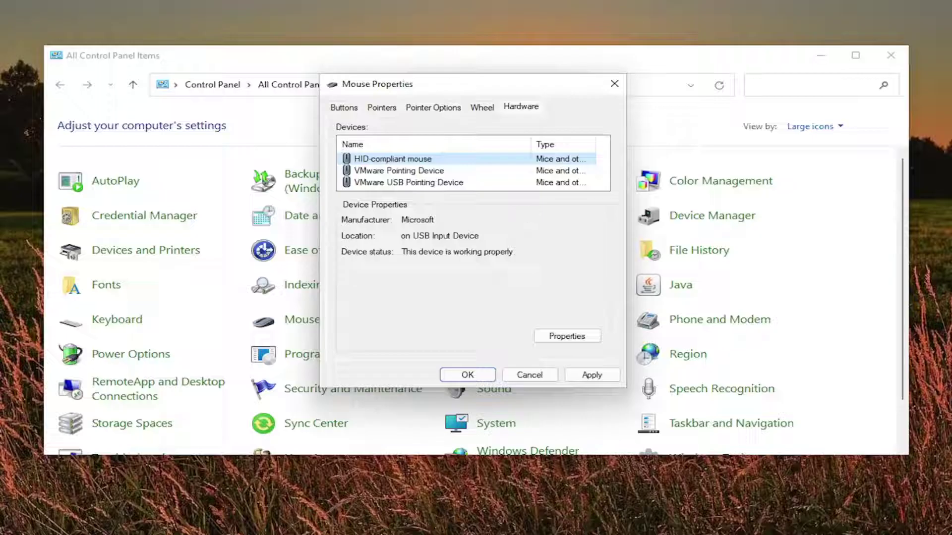
click(466, 375)
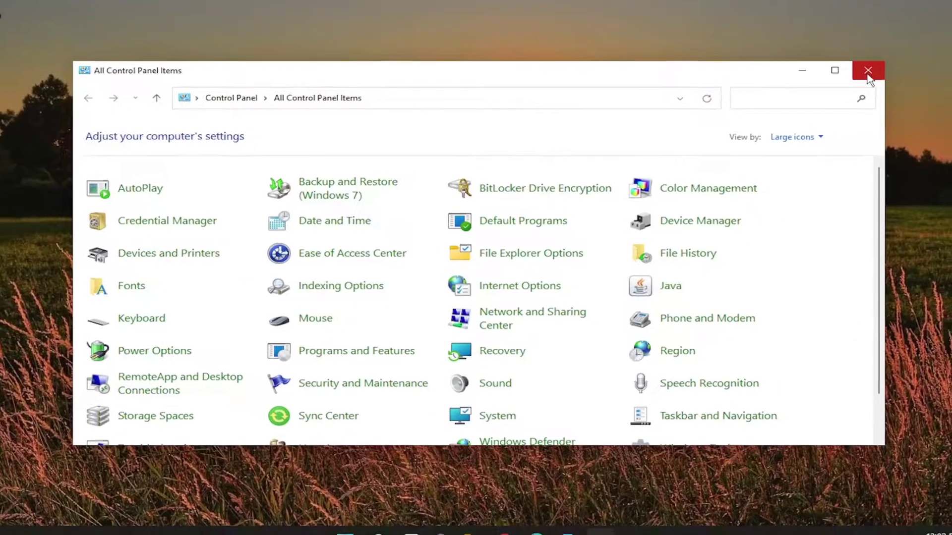
Close Control Panel, search 'cmd', and run Command Prompt as administrator.
click(891, 56)
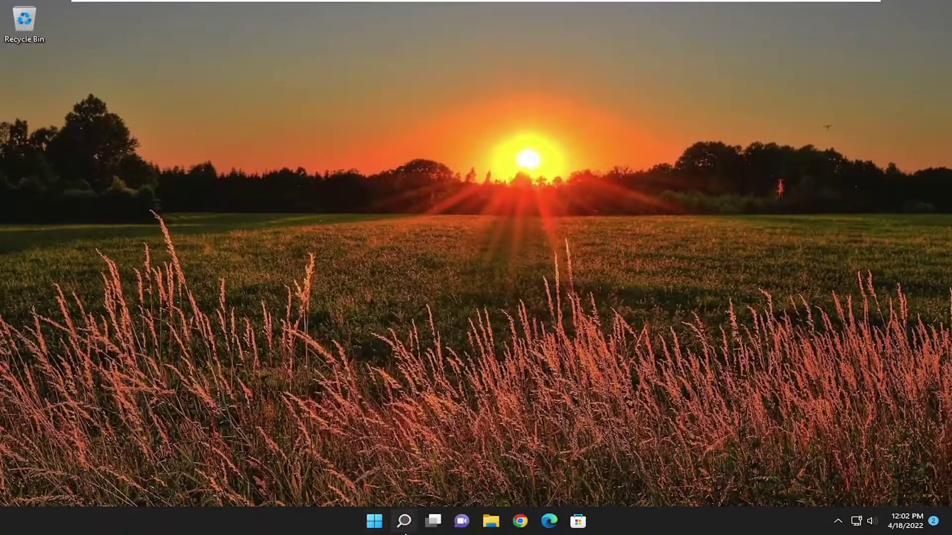
click(404, 523)
text(cmd)
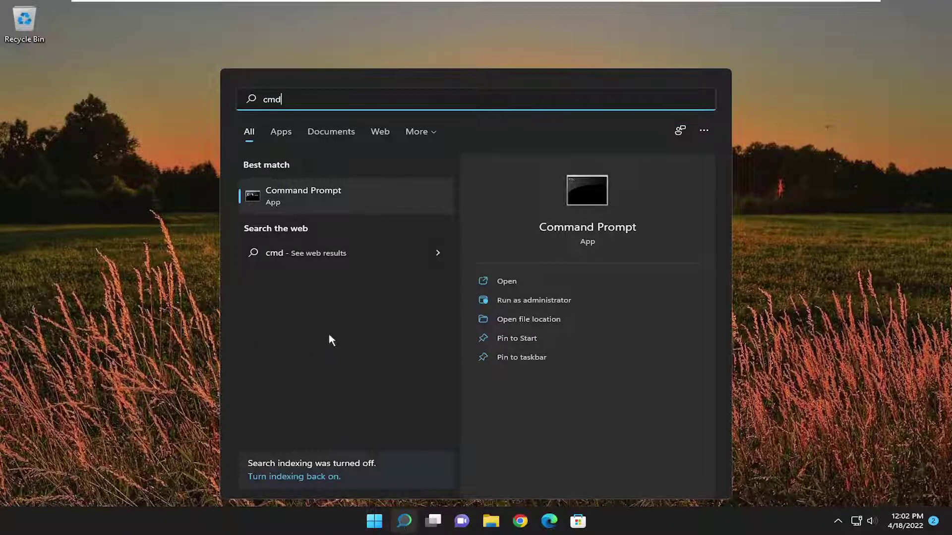
right_click(308, 198)
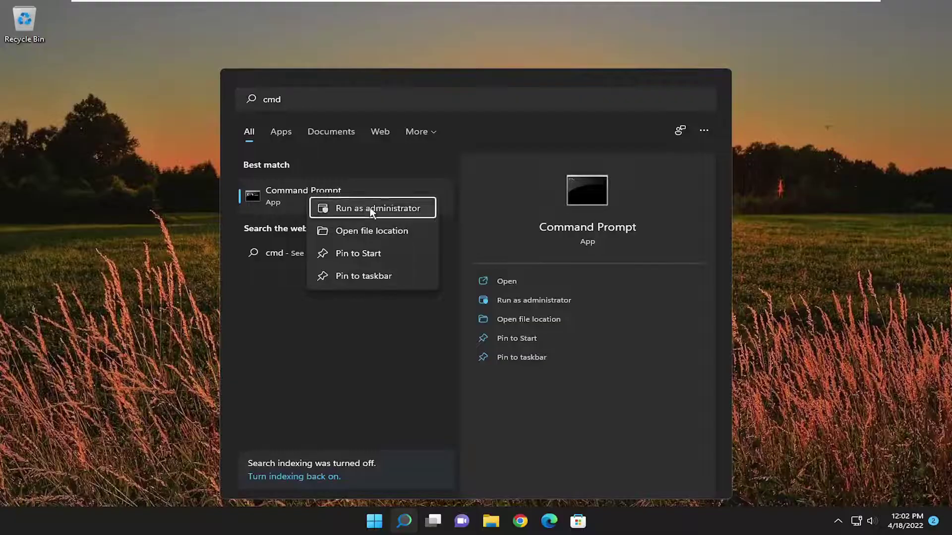
click(372, 213)
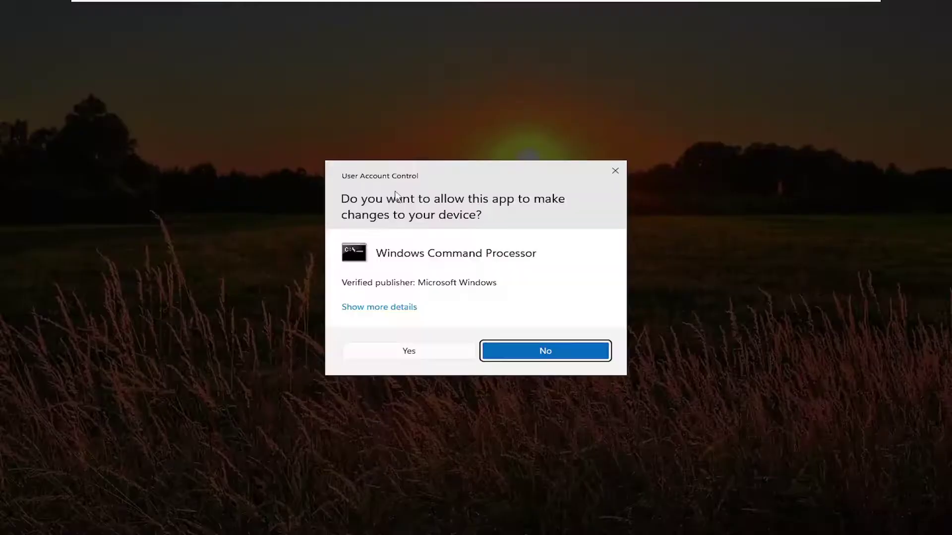
Approve the UAC prompt and run sfc /scannow in the administrator Command Prompt.
click(394, 353)
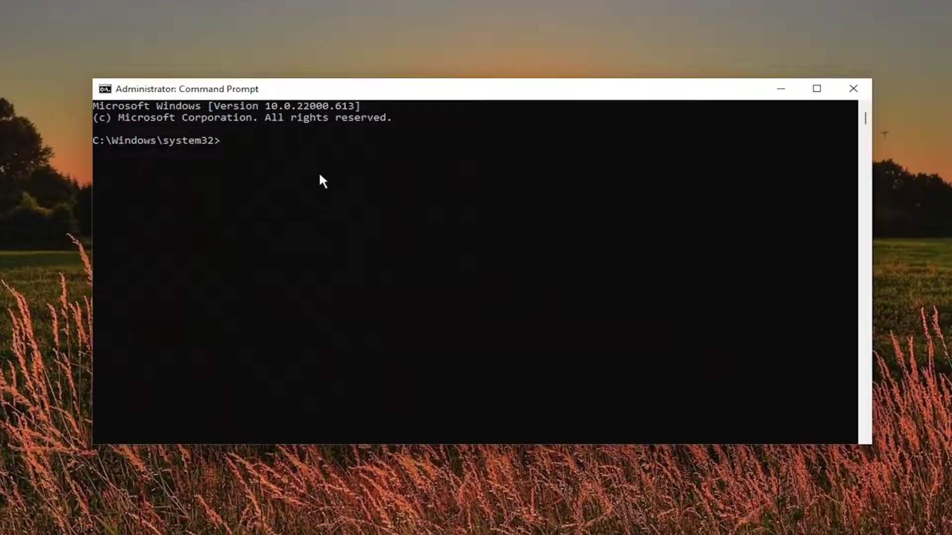
text(sfc /scannow)
key(Return)
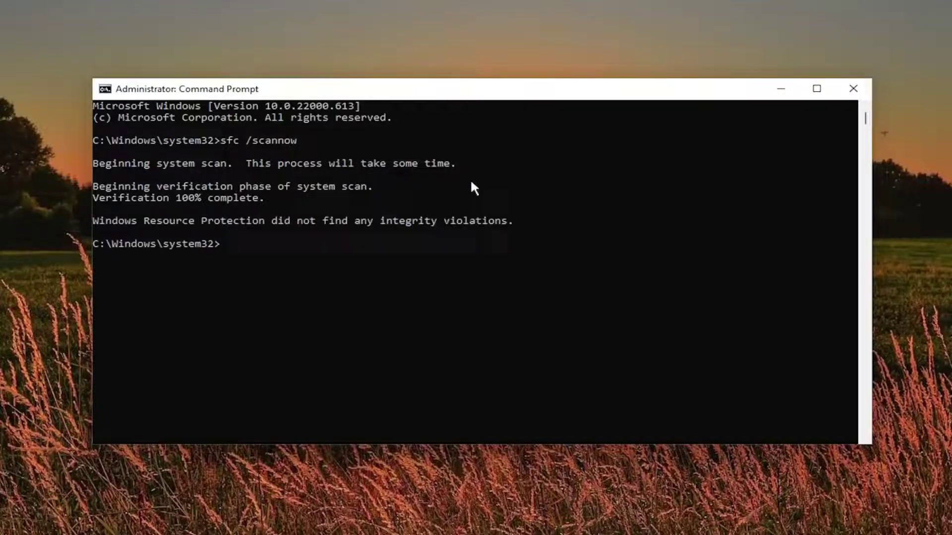
Close the Command Prompt window once the scan has finished.
click(844, 88)
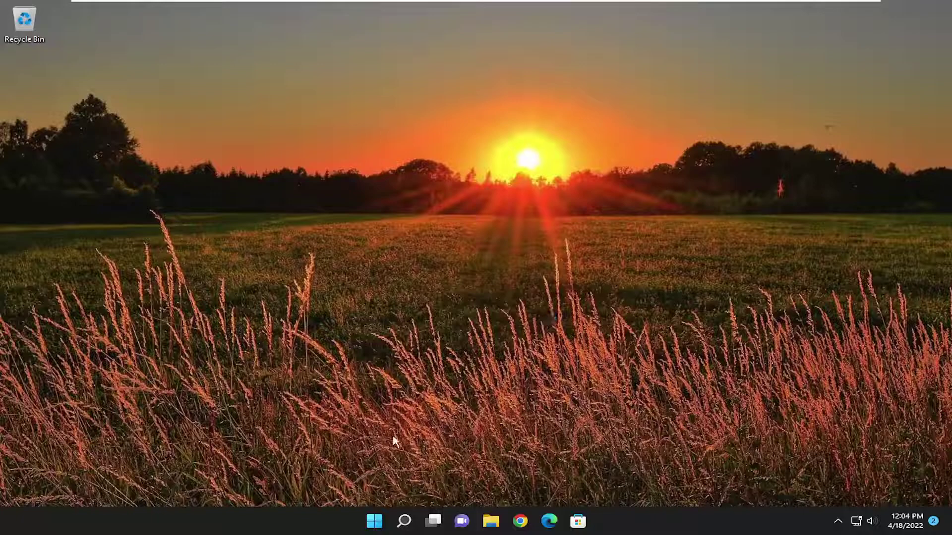
Search 'cmd' and run Command Prompt as administrator, approving the UAC prompt.
click(404, 520)
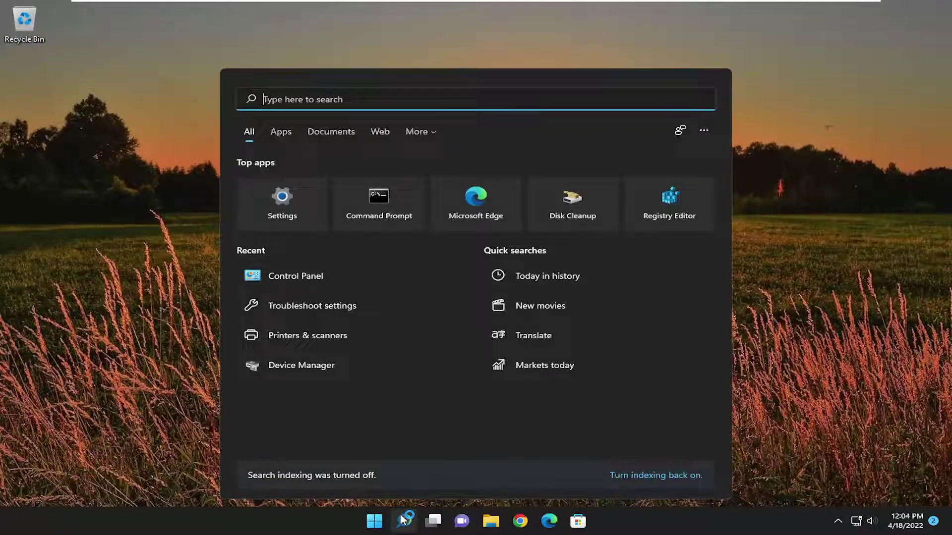
text(cmd)
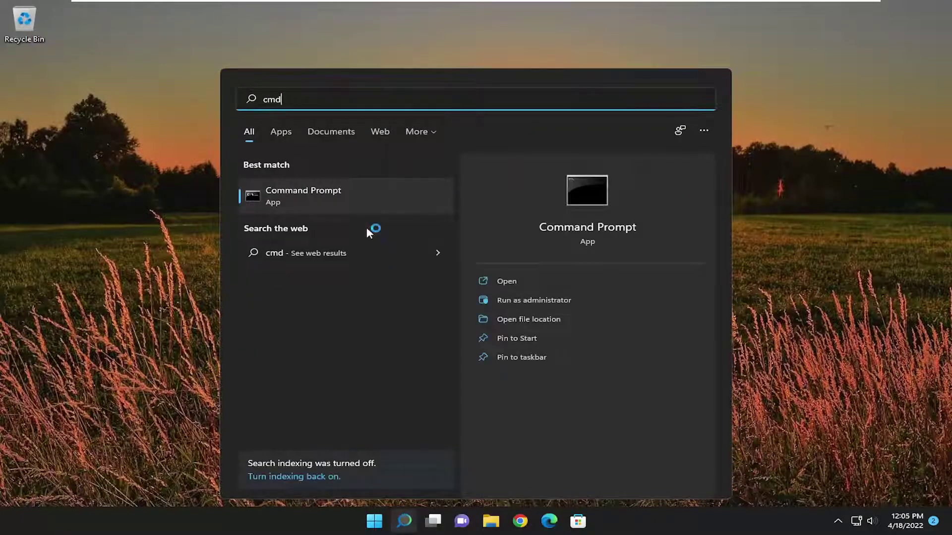
click(326, 194)
right_click(300, 193)
click(356, 207)
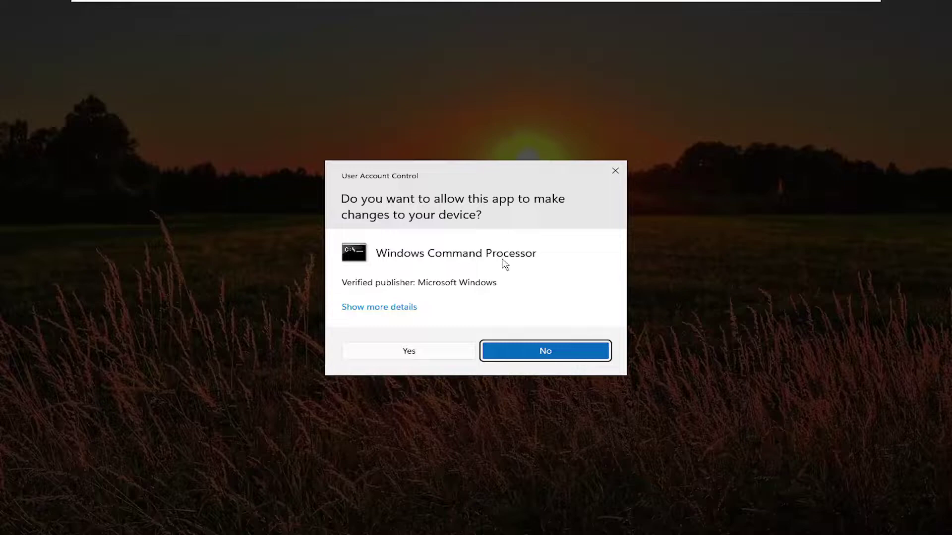
click(417, 352)
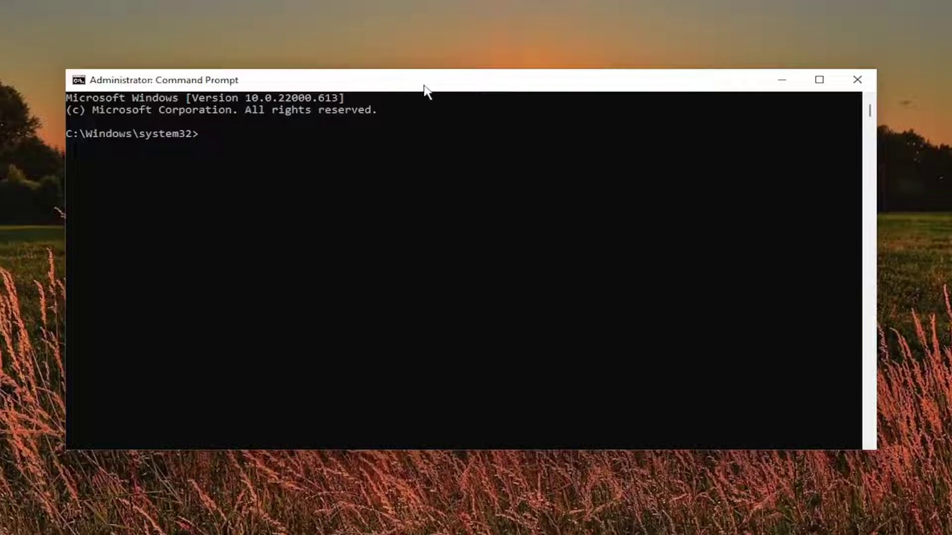
Paste the msdt Hardware and Devices troubleshooter command into Command Prompt and run it.
right_click(446, 84)
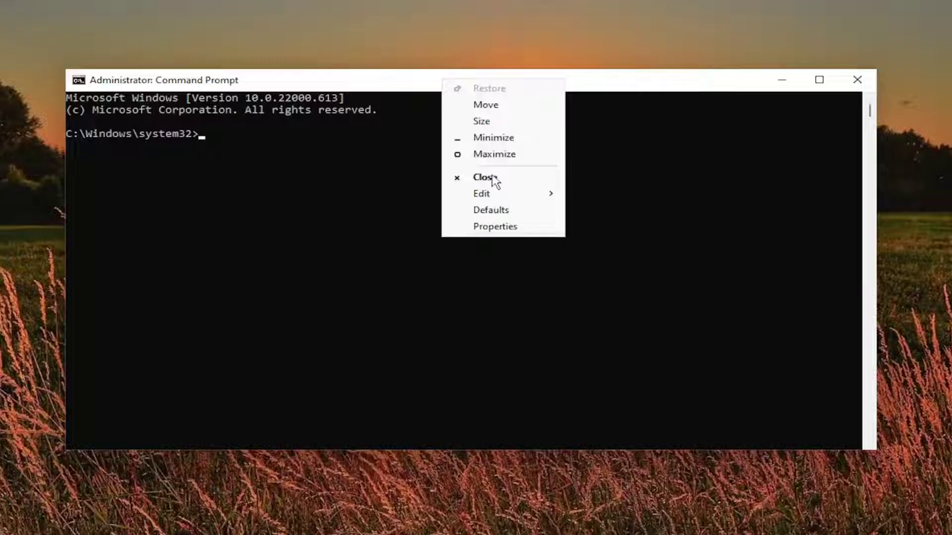
mouse_move(493, 193)
click(610, 225)
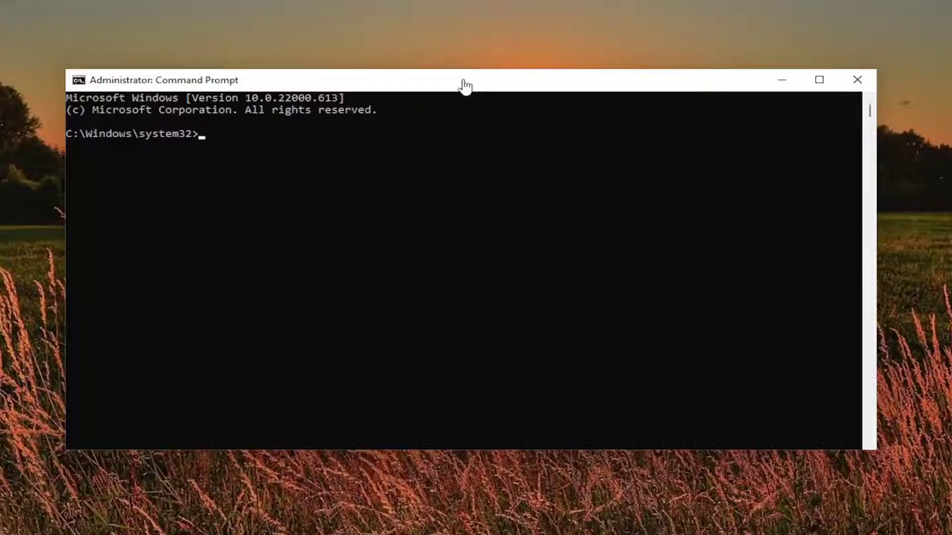
text(msdt.exe -id DeviceDiagnostic)
key(Return)
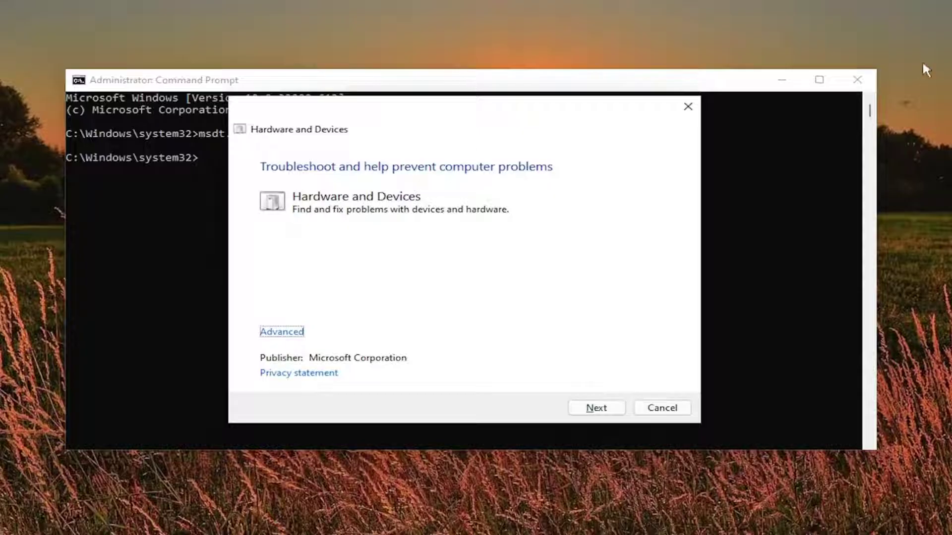
Close Command Prompt, enable Apply repairs automatically, and start the troubleshooter scan.
click(858, 80)
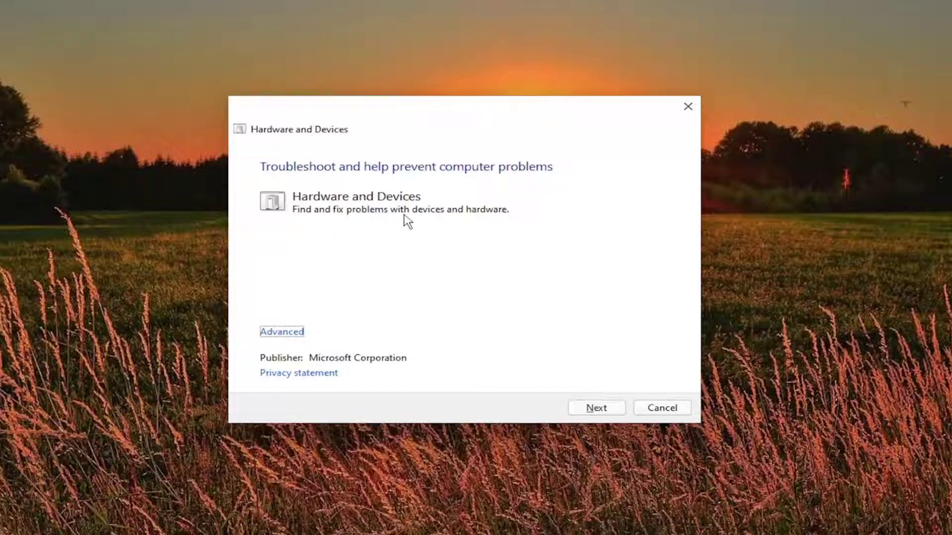
click(276, 332)
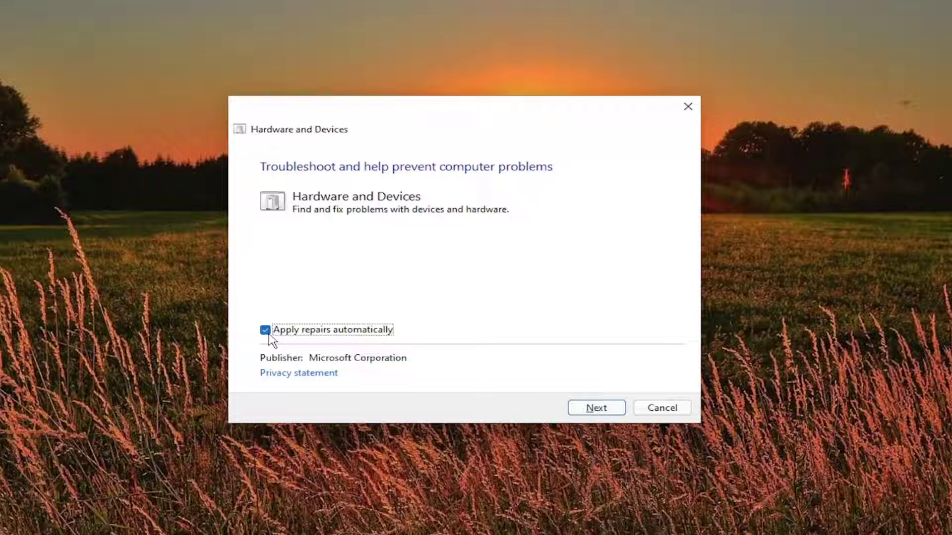
click(601, 411)
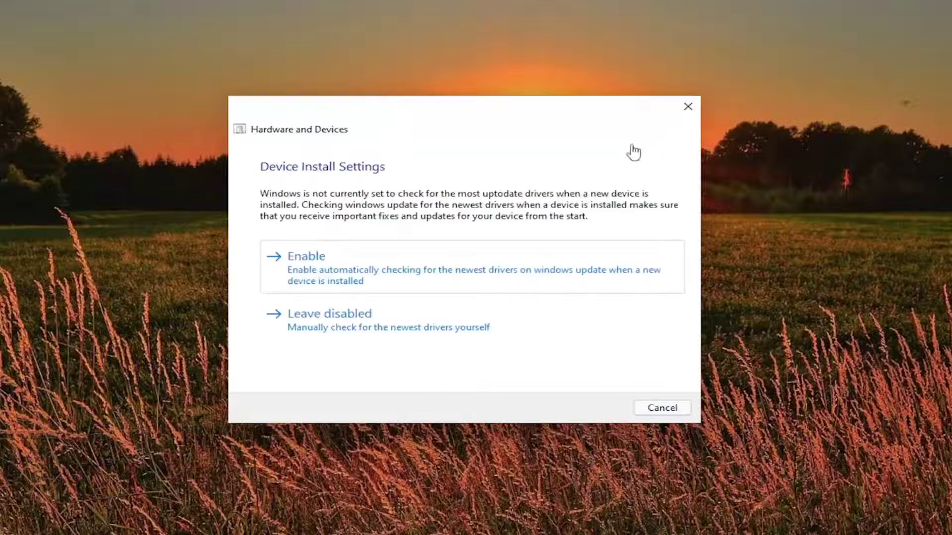
Enable automatic driver checks under Device Install Settings so the never-install-drivers issue gets fixed.
click(387, 262)
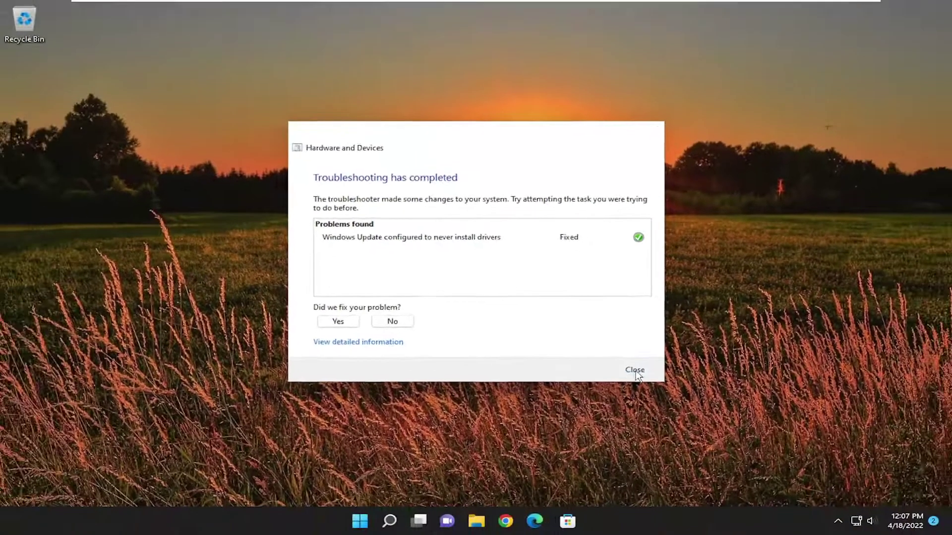
Close the finished Hardware and Devices troubleshooter and bring up the Win+X power user menu.
click(663, 407)
right_click(375, 521)
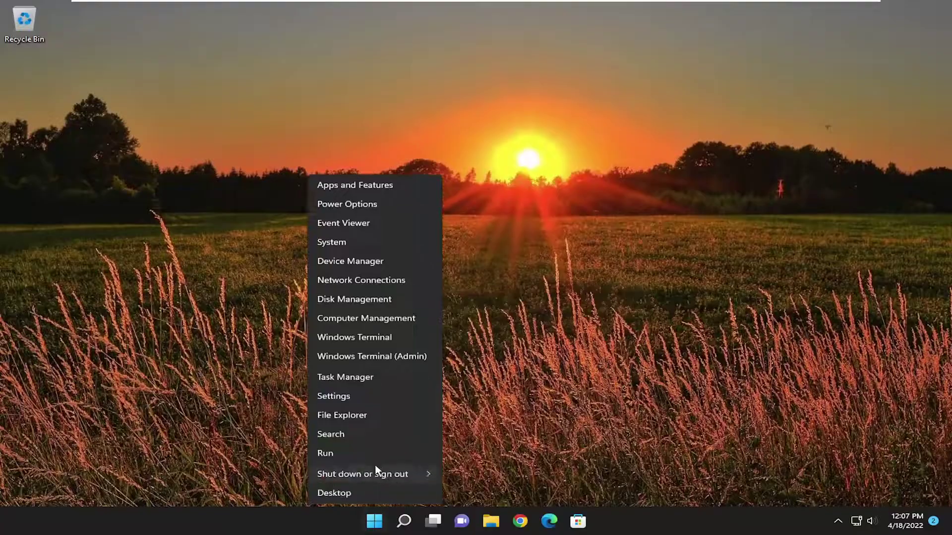